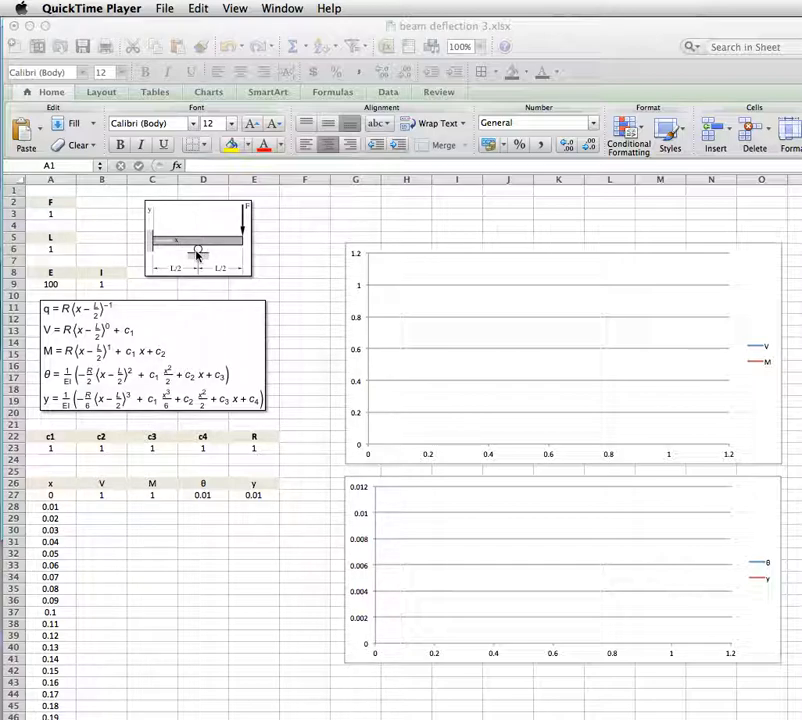
Examine the input cells for F, L, E and I and the values in the x column
click(50, 215)
click(50, 216)
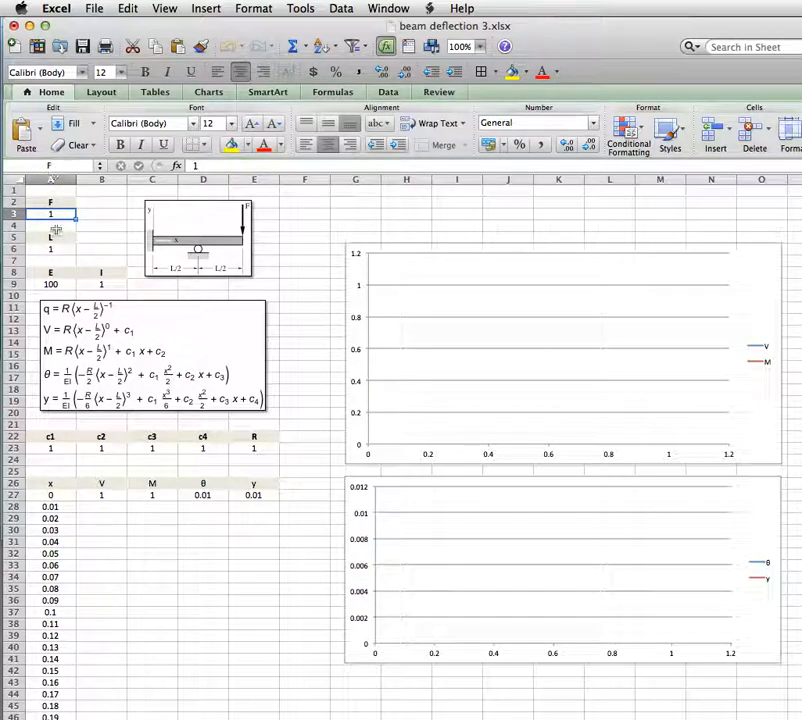
click(55, 249)
click(54, 283)
click(88, 289)
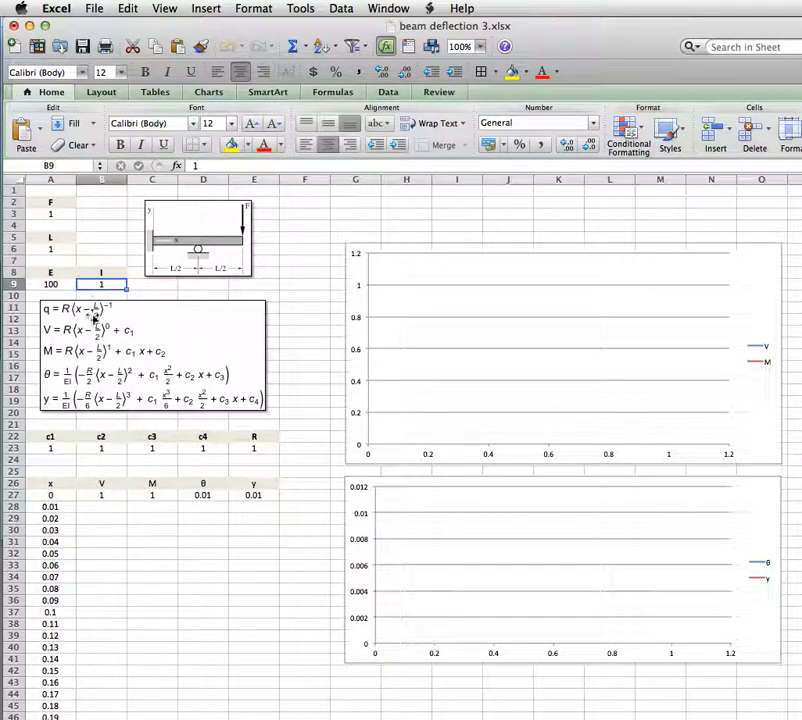
click(53, 494)
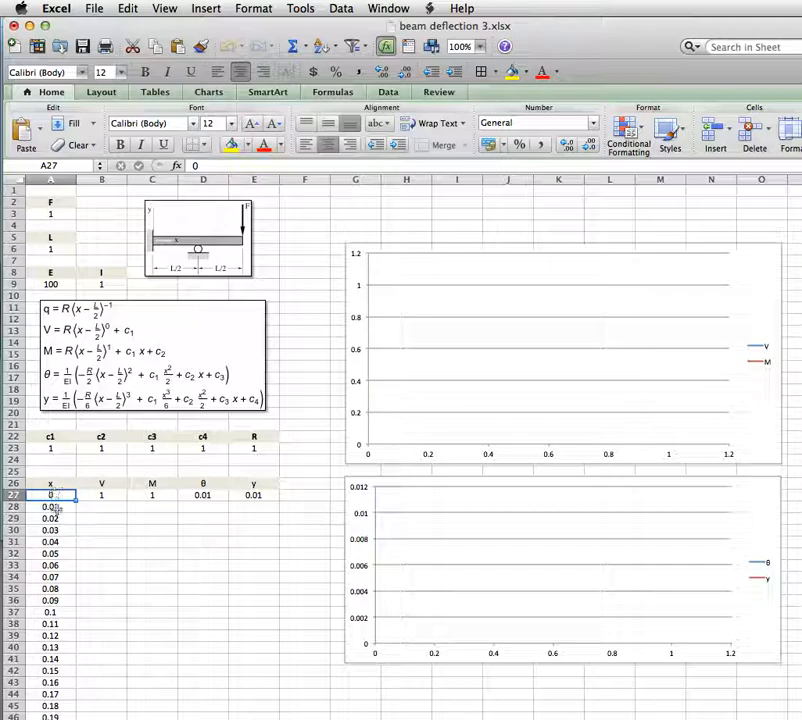
click(55, 507)
click(51, 483)
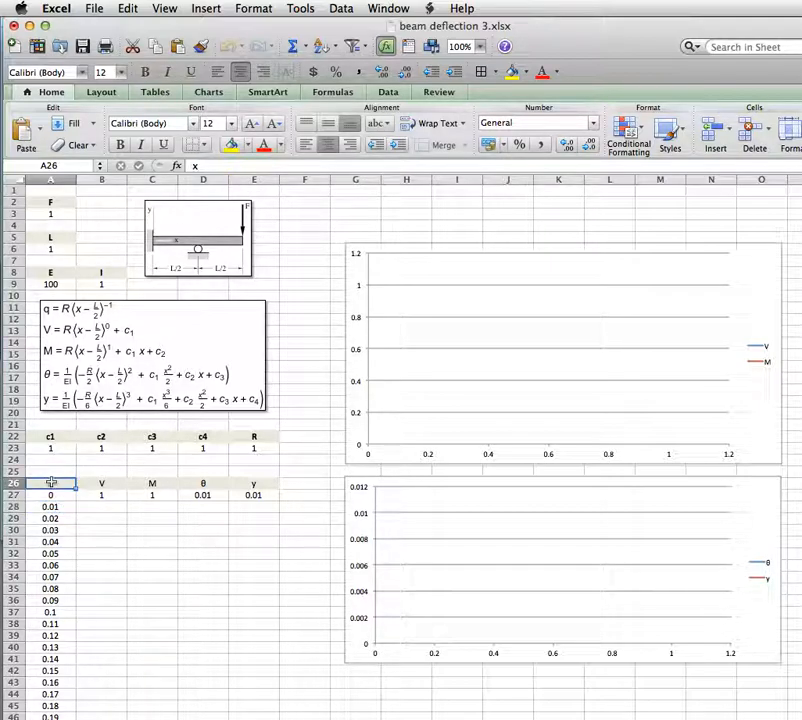
drag(51, 497, 68, 490)
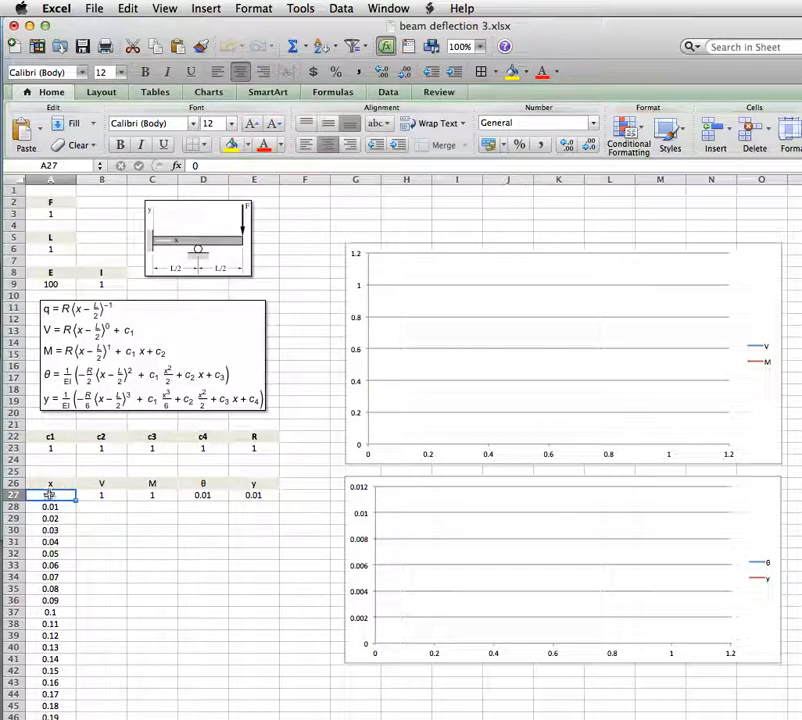
click(85, 511)
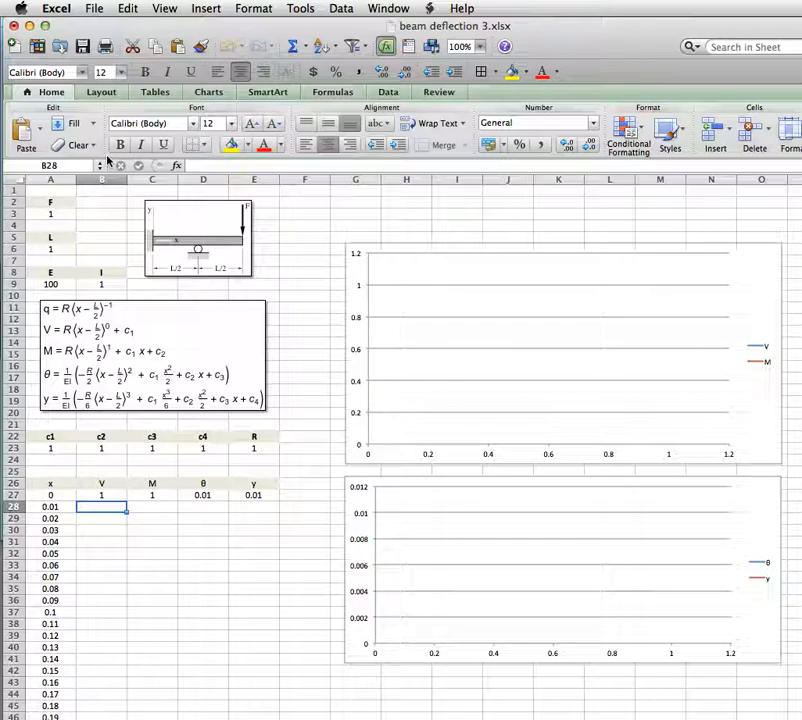
Review the V, M, θ and y formulas in row 27 against the beam's singularity equations
click(114, 494)
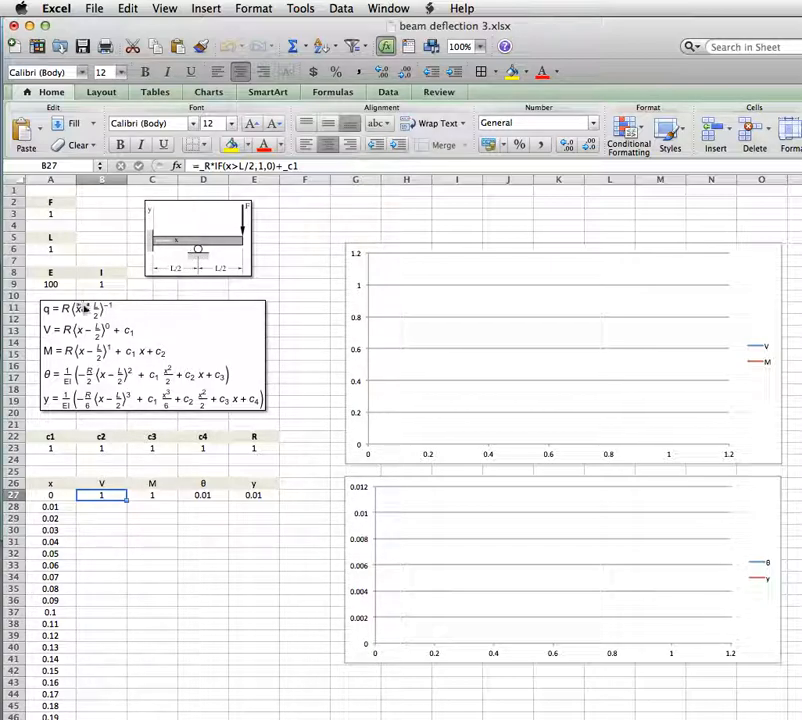
scroll(95, 310, right, 2)
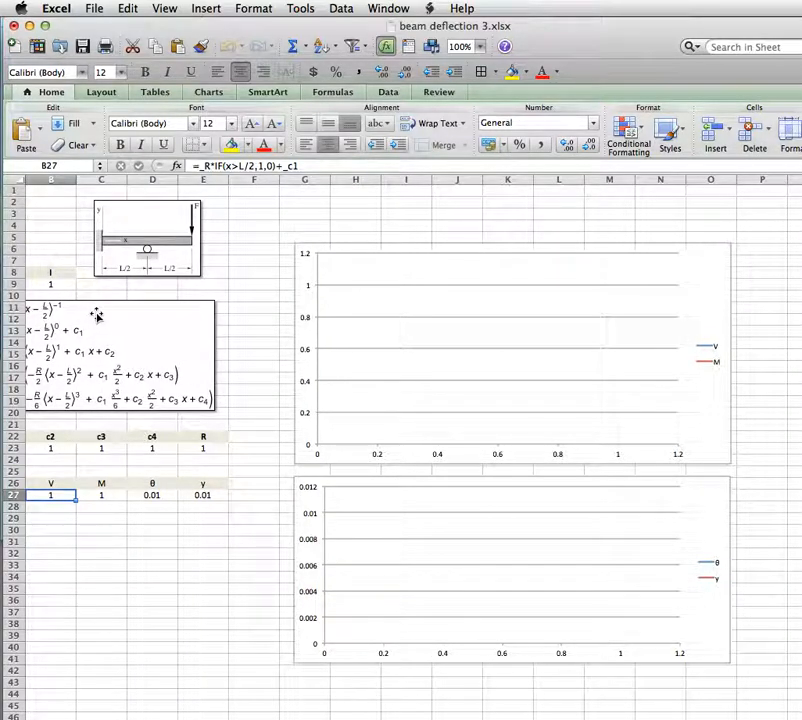
scroll(84, 314, left, 2)
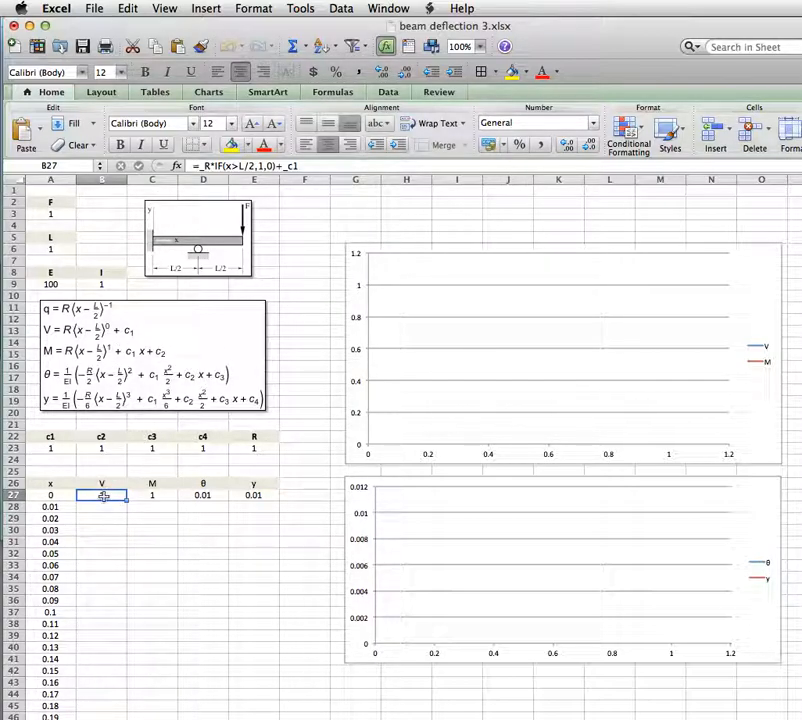
click(330, 166)
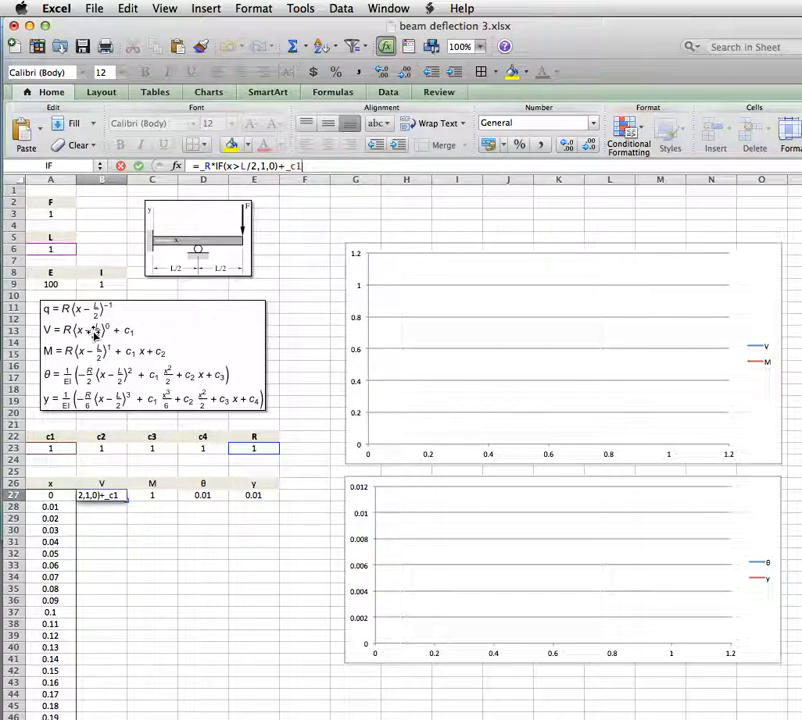
key(Return)
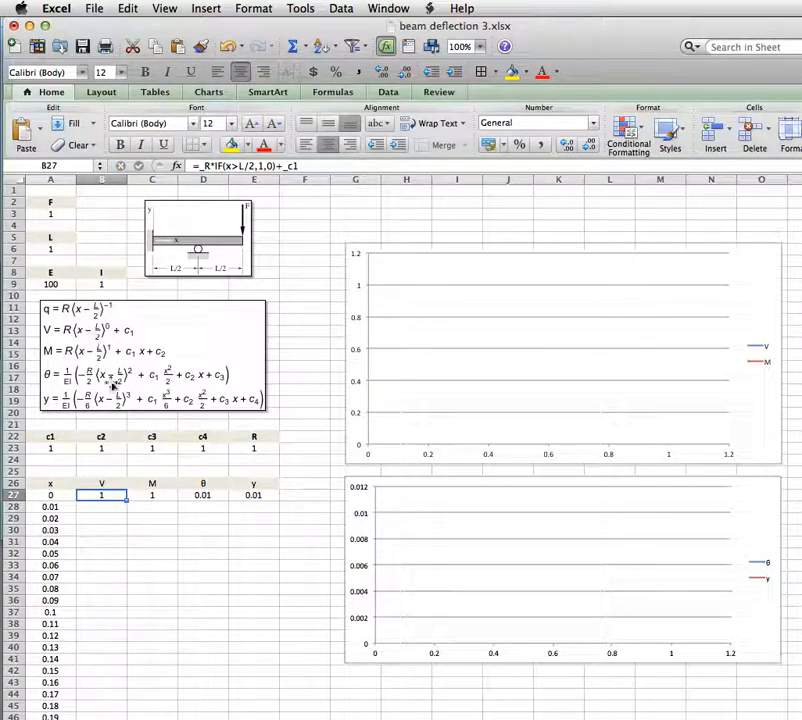
click(140, 494)
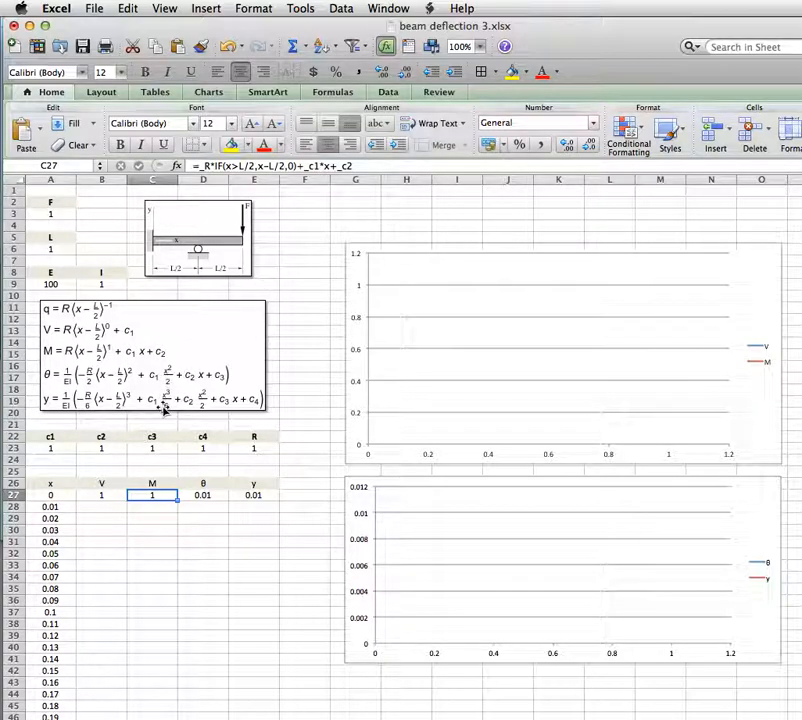
click(199, 495)
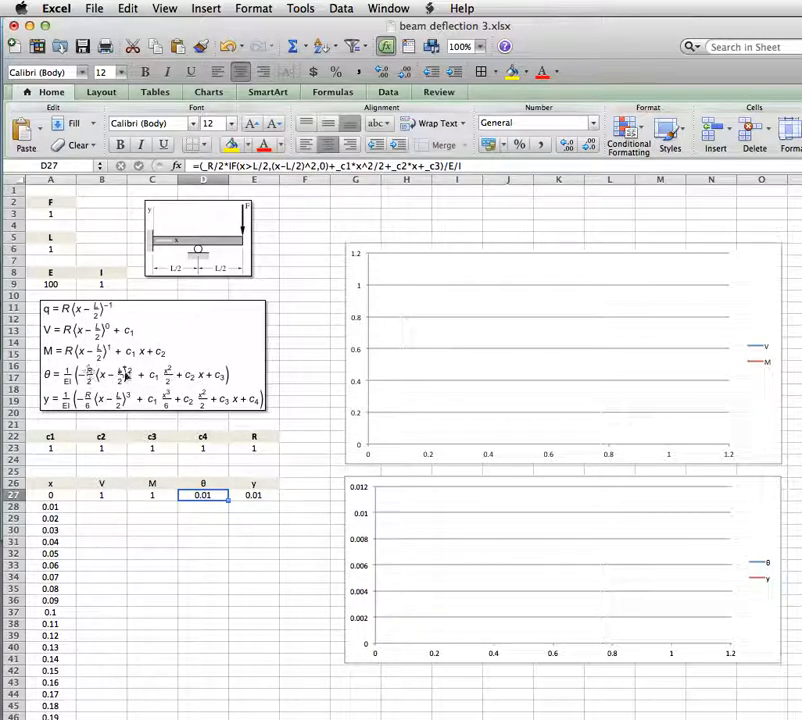
click(253, 496)
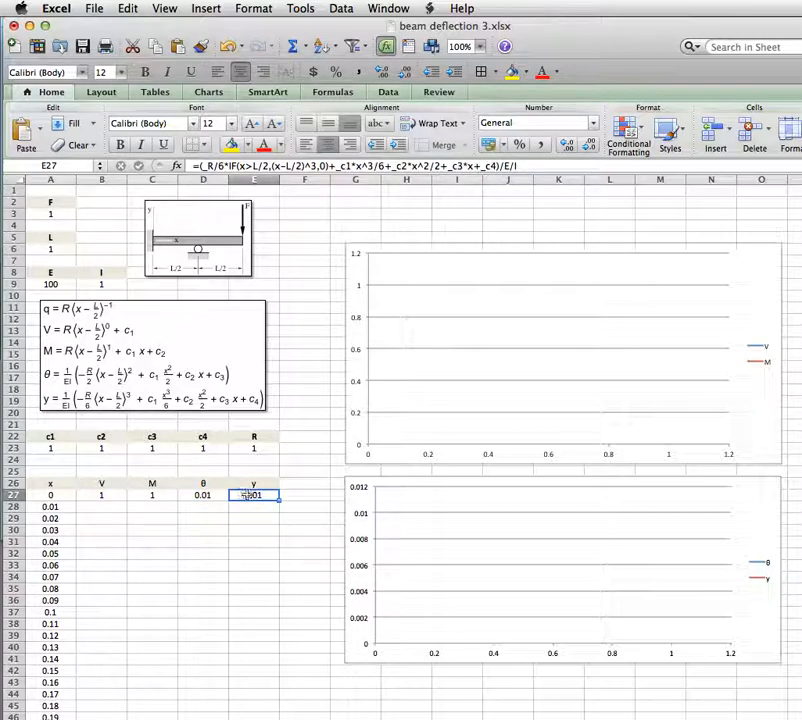
click(529, 165)
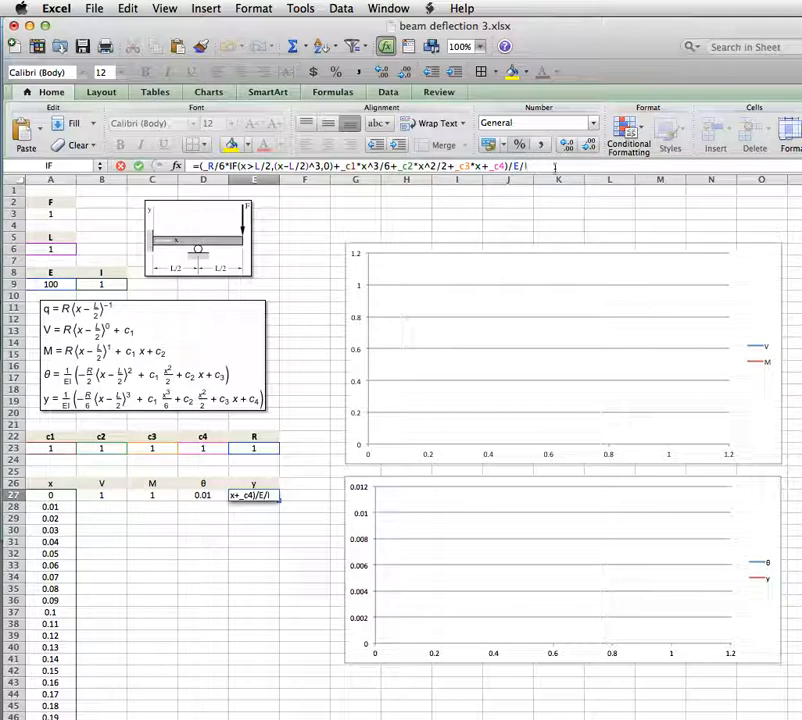
key(Return)
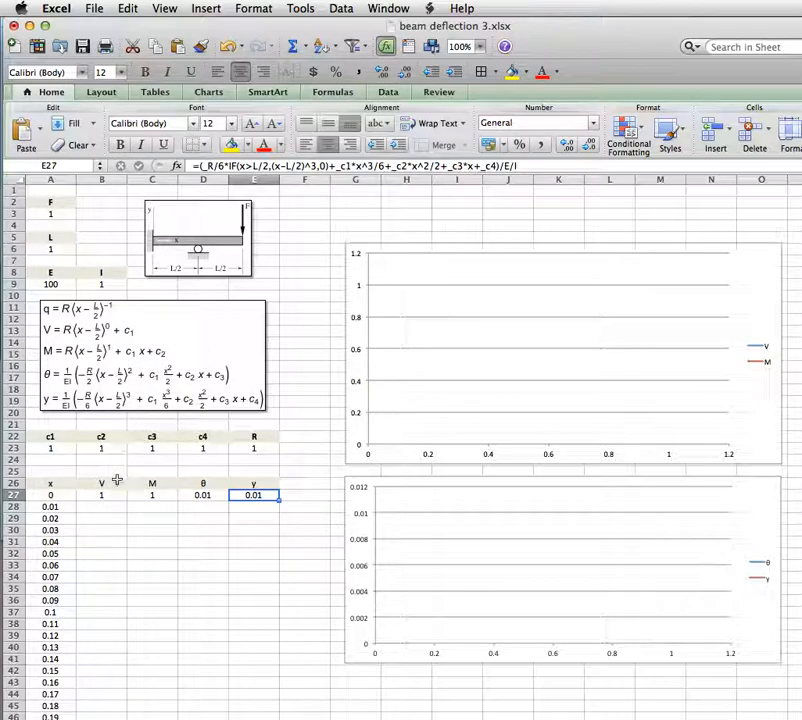
Fill the V, M, θ and y formulas in B27:E27 down alongside all the x values
drag(113, 495, 269, 505)
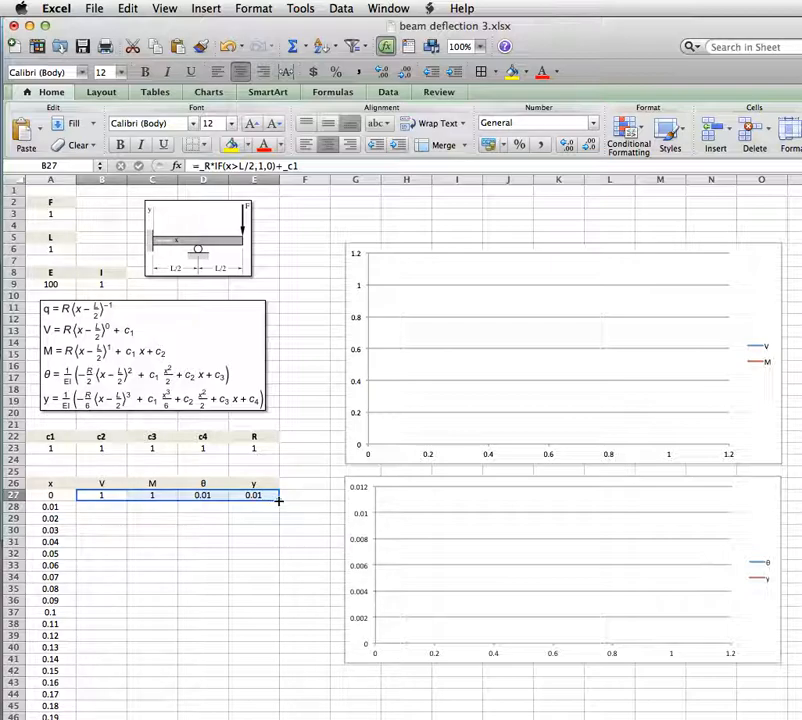
double_click(279, 501)
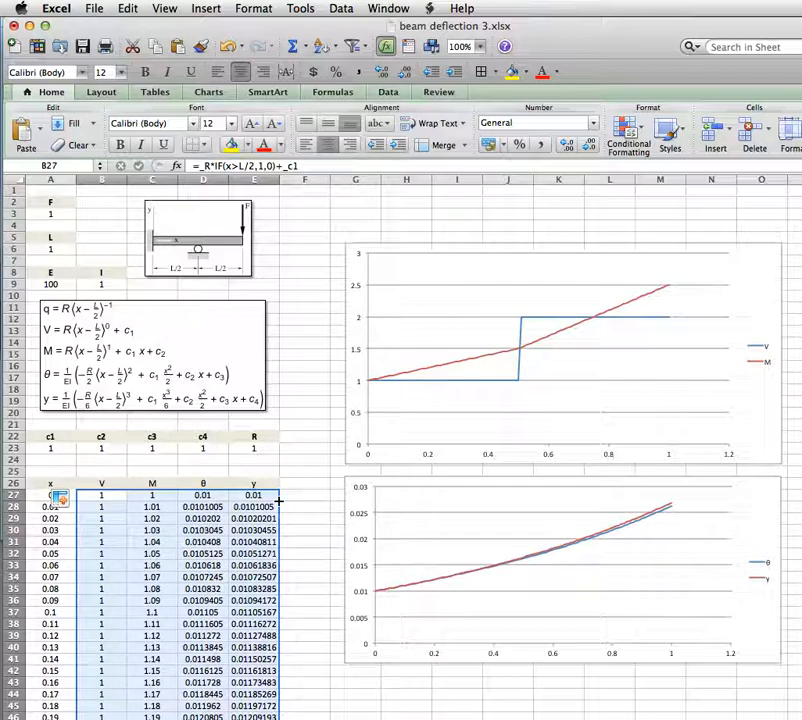
click(297, 441)
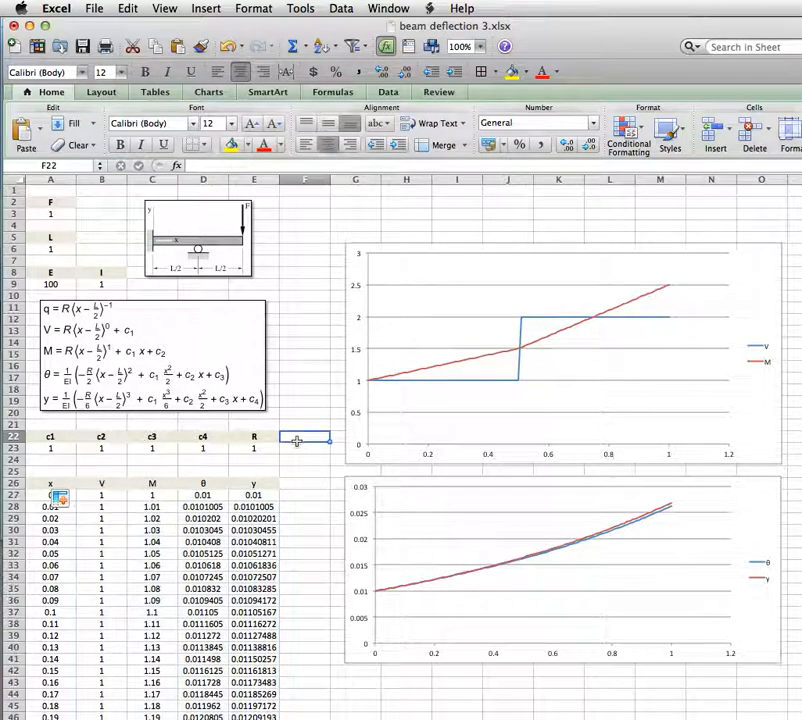
Open Solver, clear its objective cell and set the changing variable cells to A23:E23, covering c1 to c4 and R
click(300, 8)
click(320, 308)
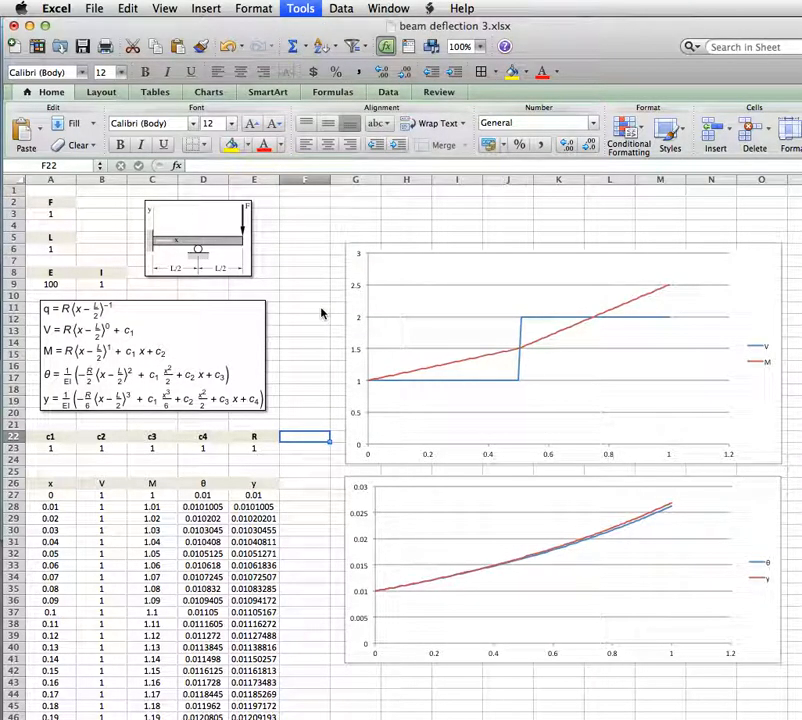
drag(702, 240, 459, 170)
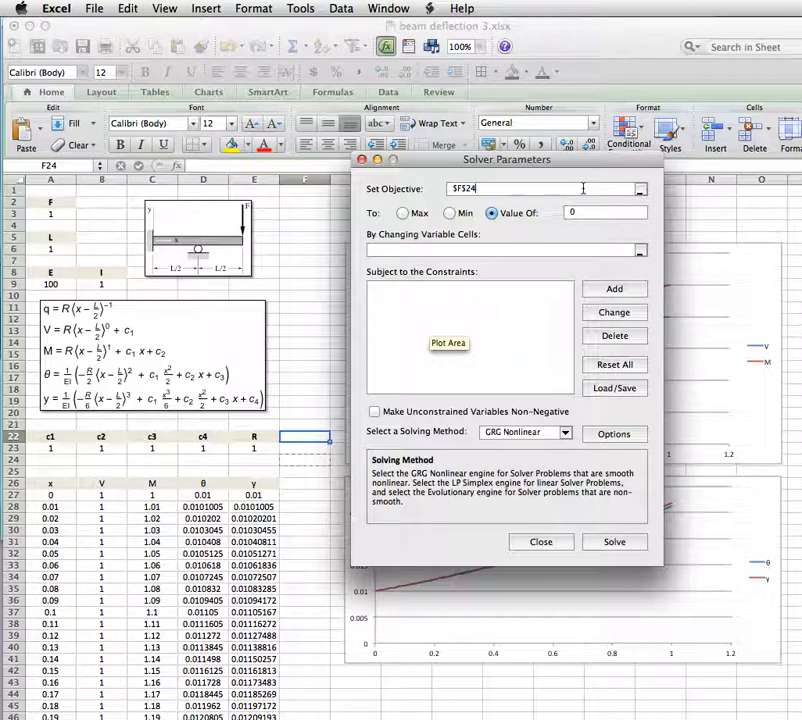
key(BackSpace)
key(BackSpace)
key(BackSpace)
key(BackSpace)
click(383, 250)
drag(70, 448, 256, 453)
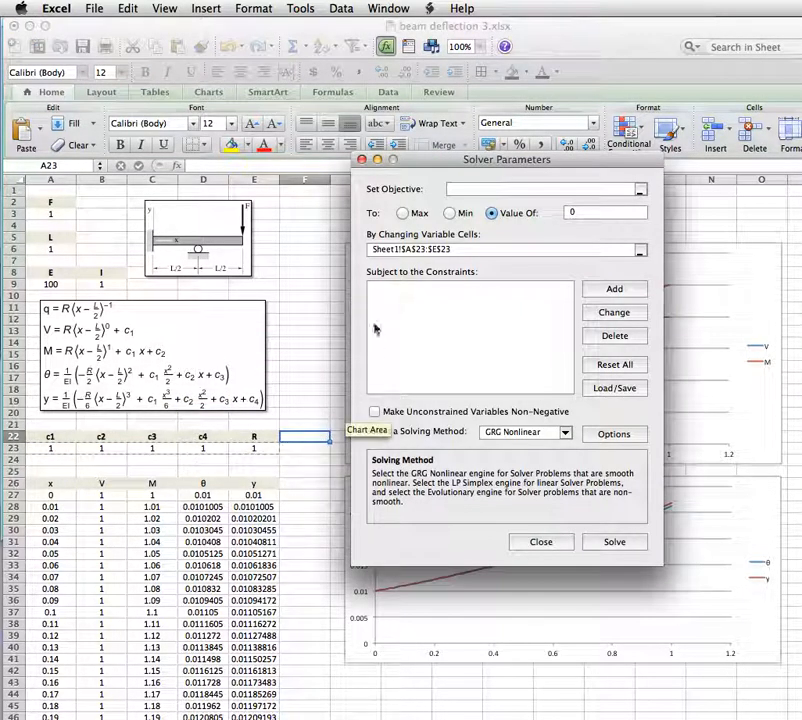
Add a Solver constraint that sets the slope θ at x = 0, cell D27, equal to 0
click(610, 288)
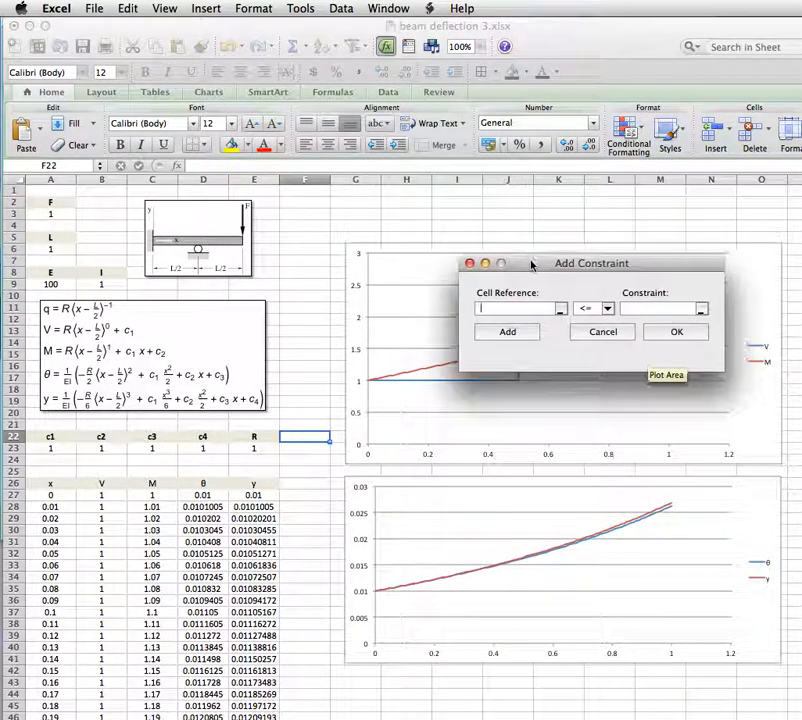
click(152, 238)
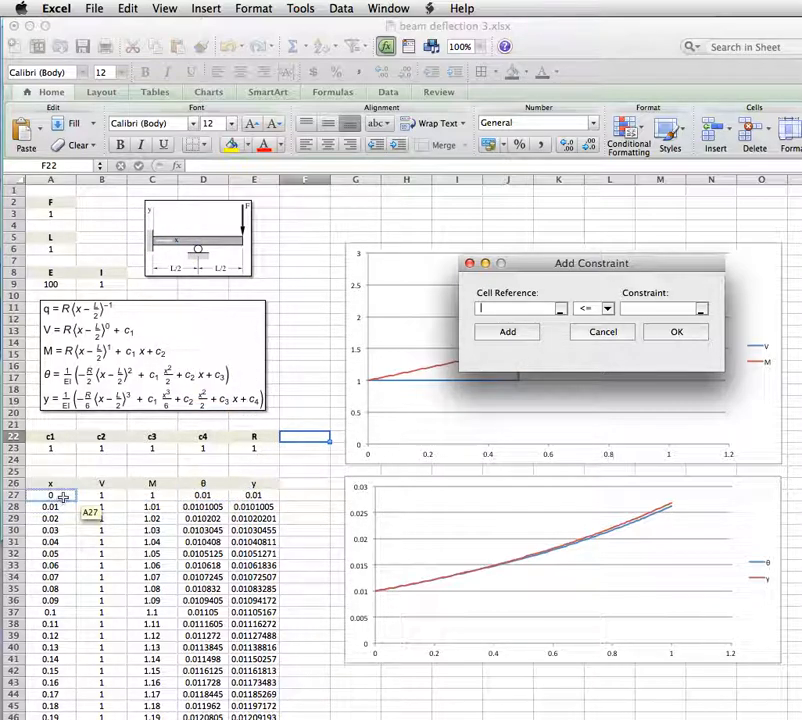
click(204, 495)
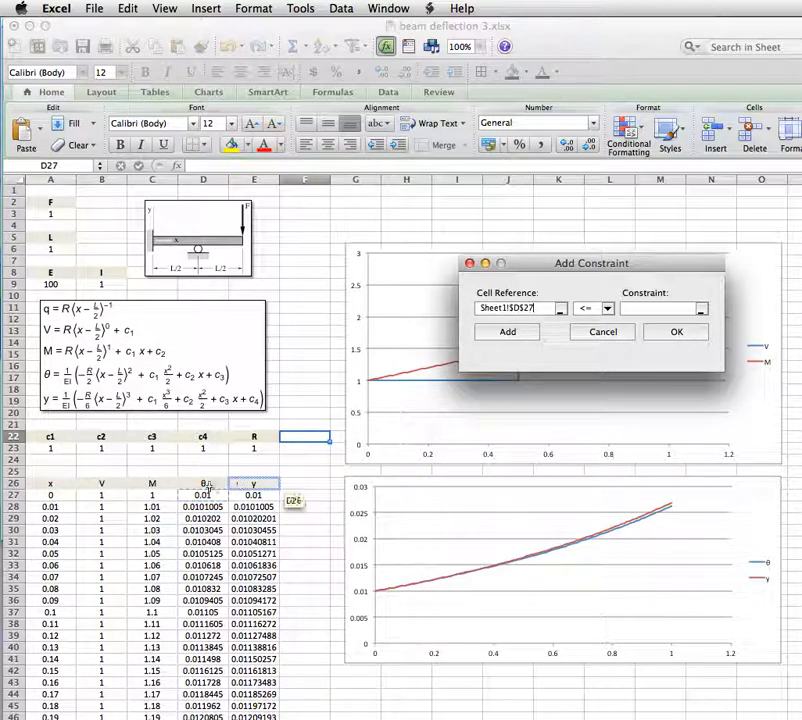
click(607, 309)
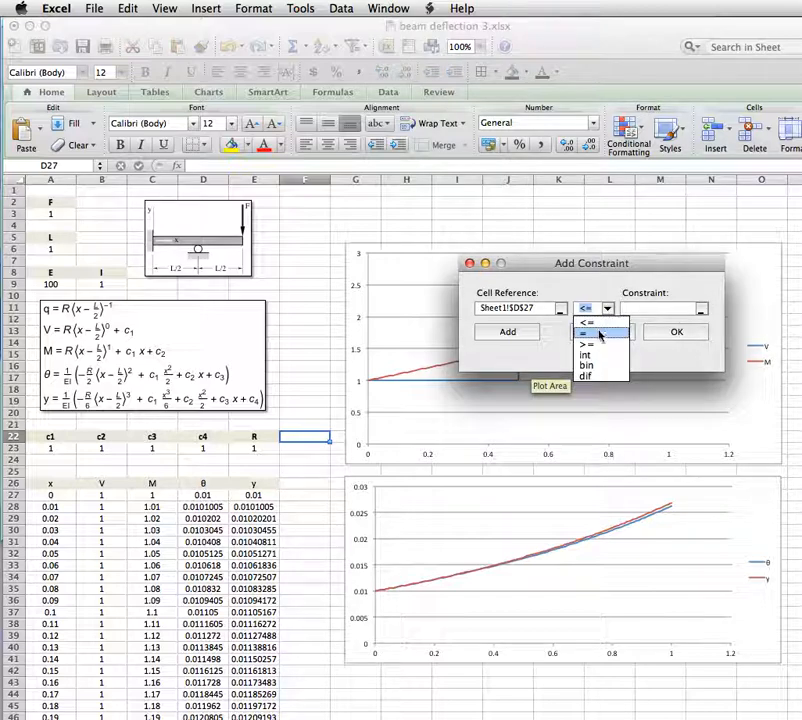
click(588, 330)
click(508, 331)
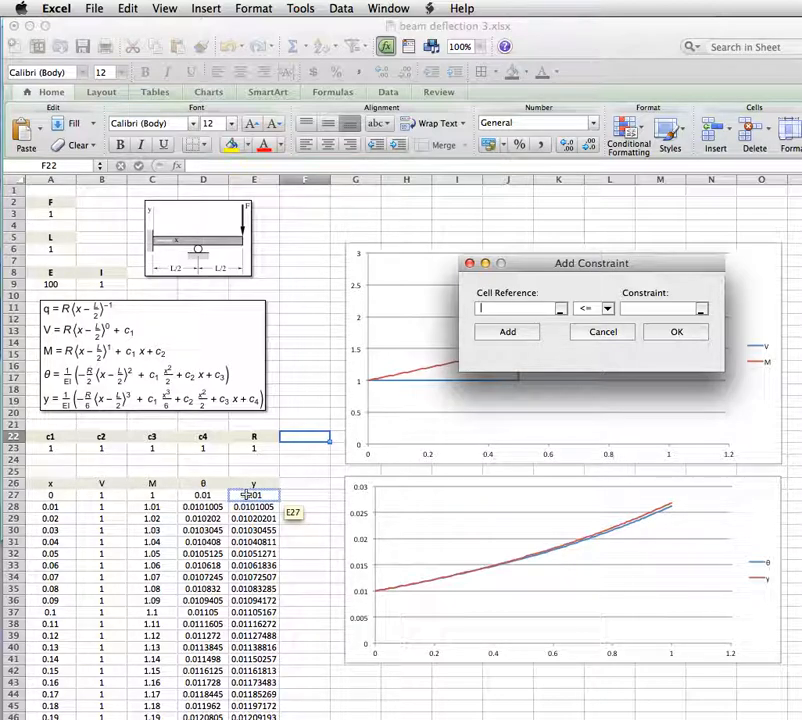
click(674, 336)
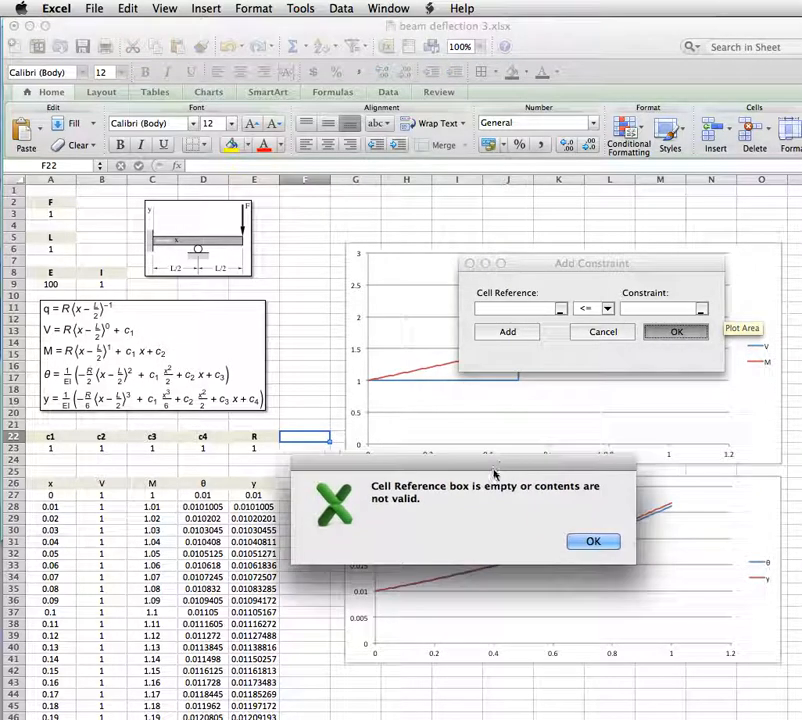
click(593, 543)
click(527, 333)
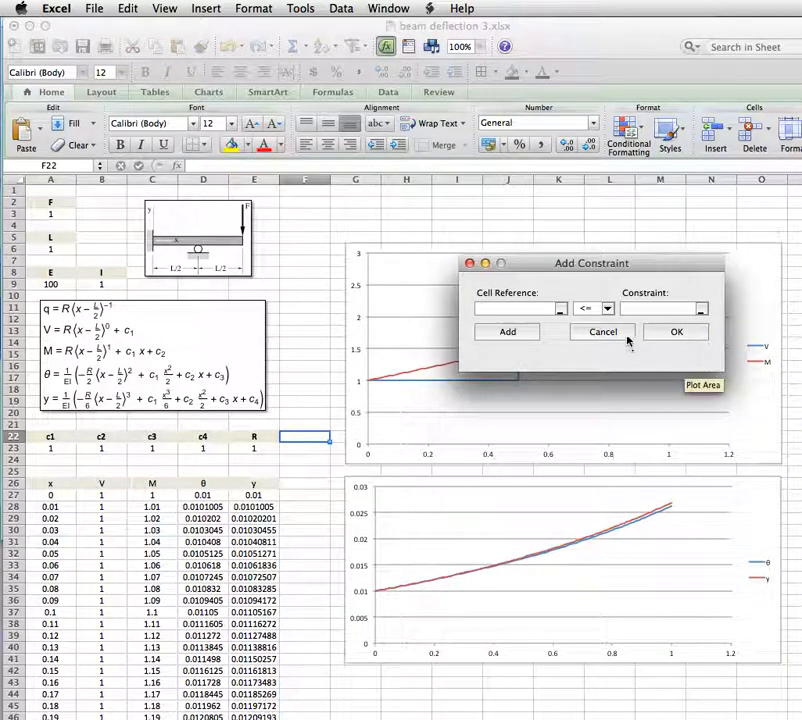
Add a constraint that sets the deflection y at x = 0, cell E27, equal to 0, and return to Solver's parameters
click(253, 495)
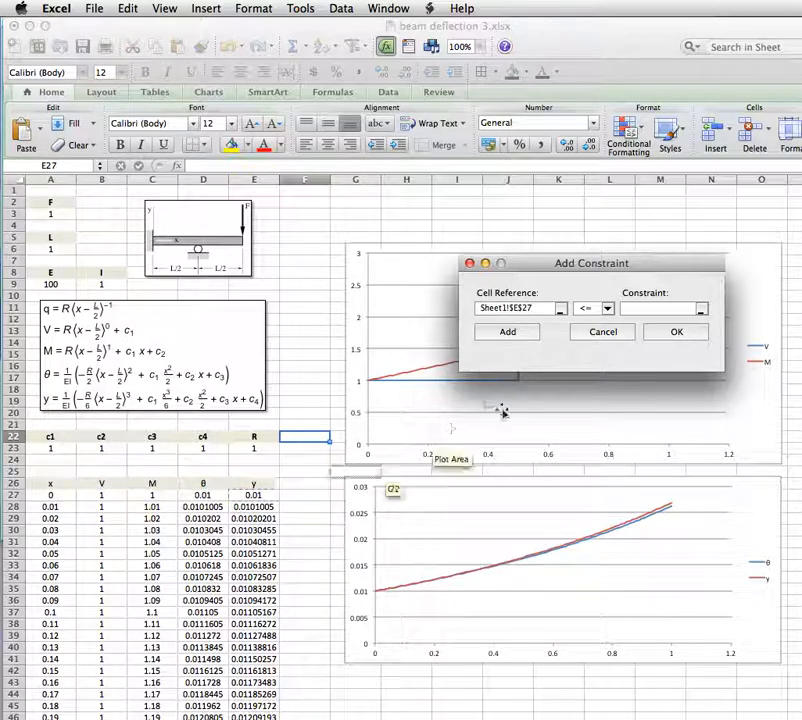
click(607, 309)
click(618, 332)
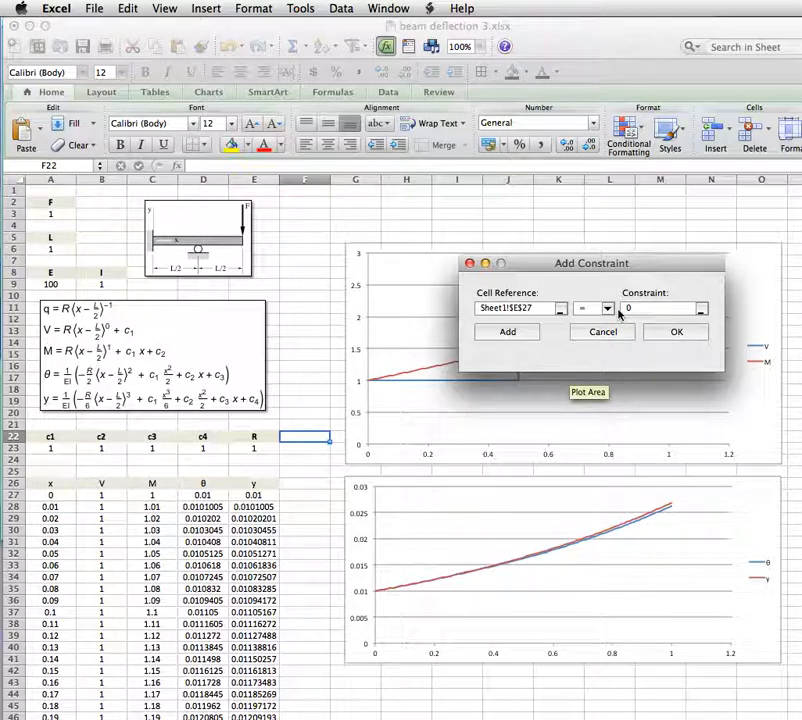
text(0)
click(674, 333)
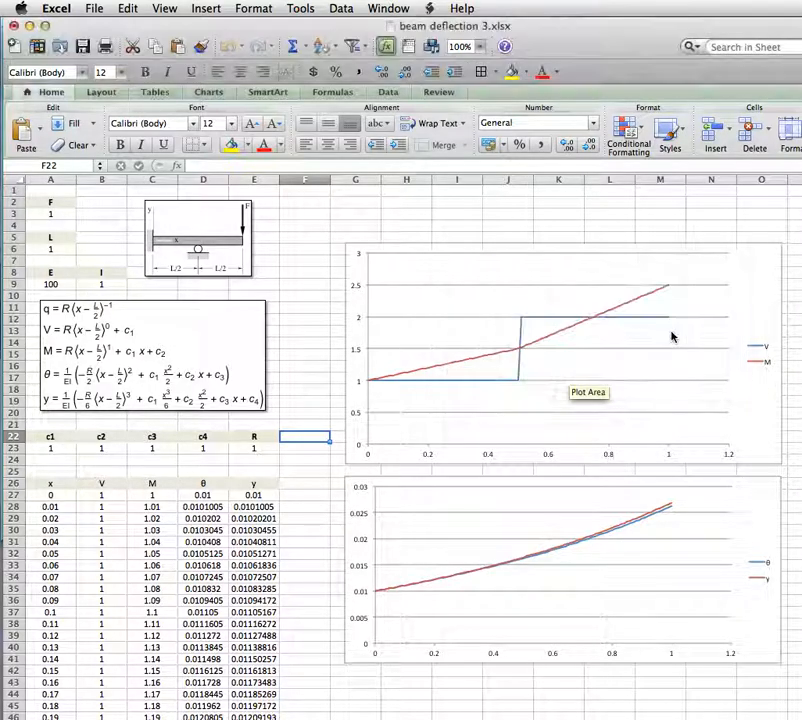
Add a Solver constraint that sets the deflection y at x = 0.5, cell E77, equal to 0
drag(675, 229, 486, 175)
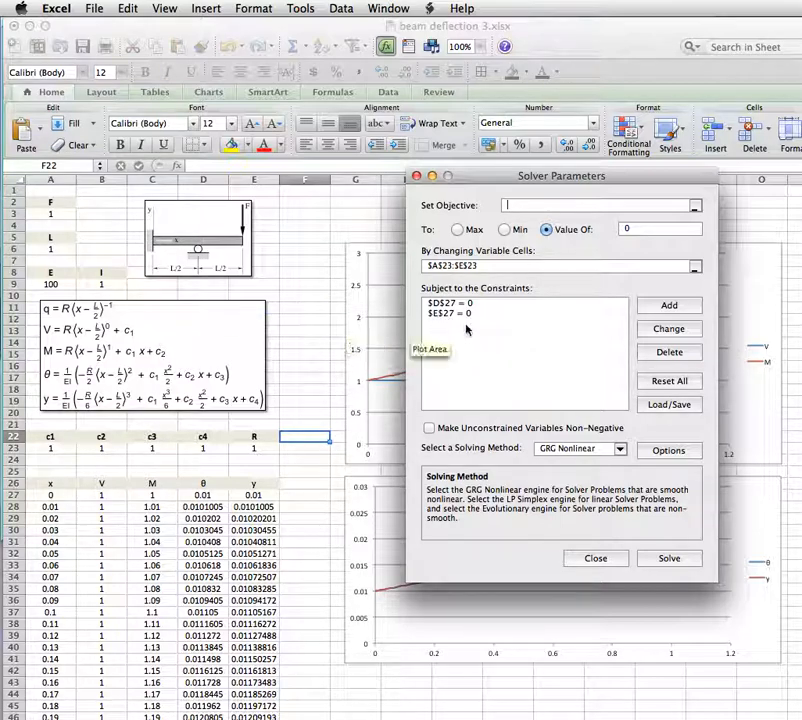
click(669, 305)
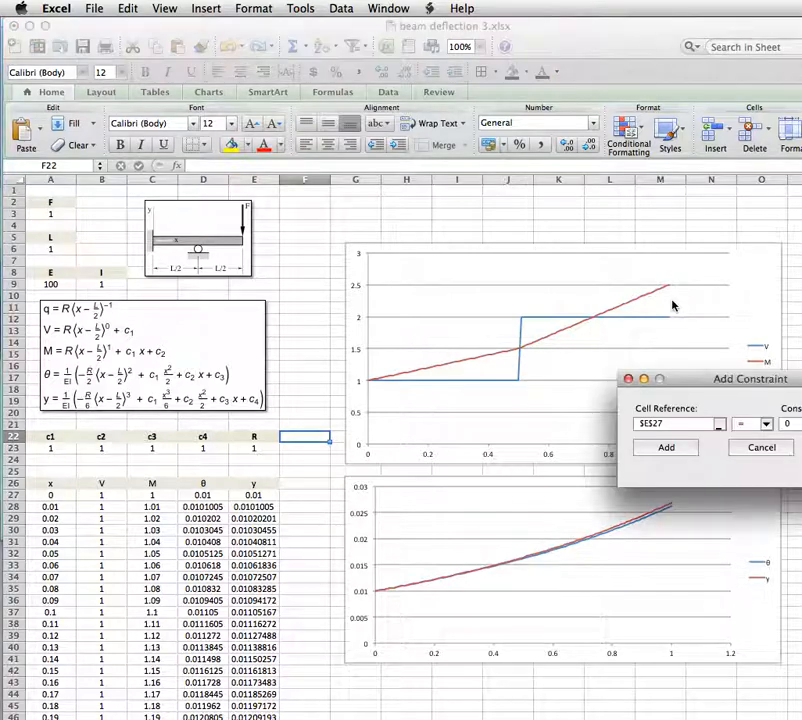
drag(700, 379, 473, 250)
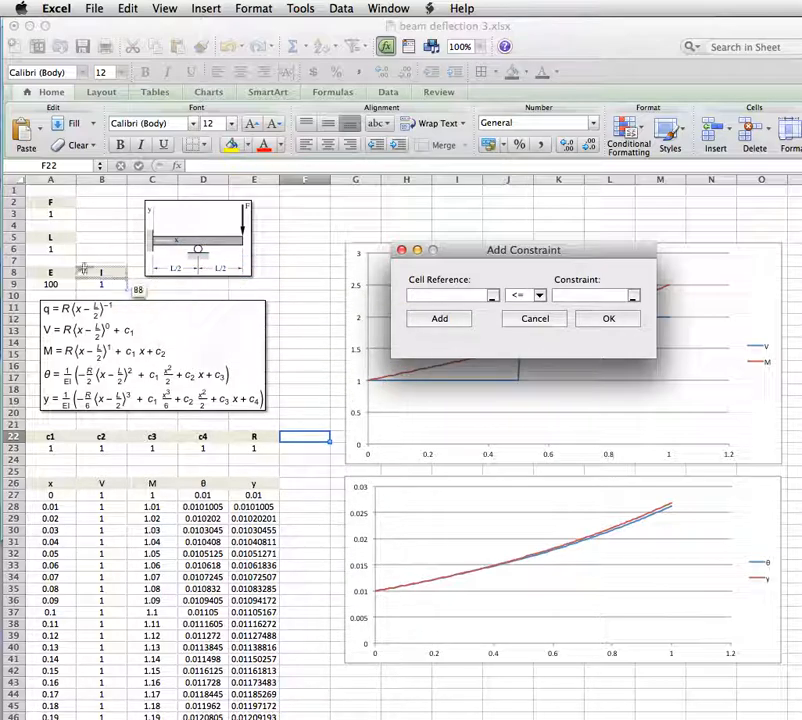
scroll(224, 352, down, 10)
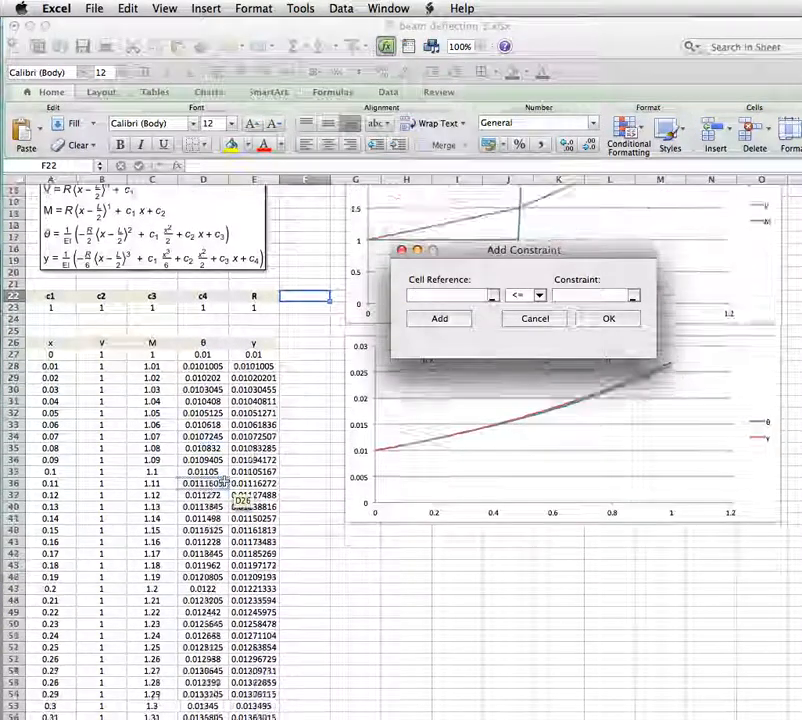
scroll(224, 484, down, 1)
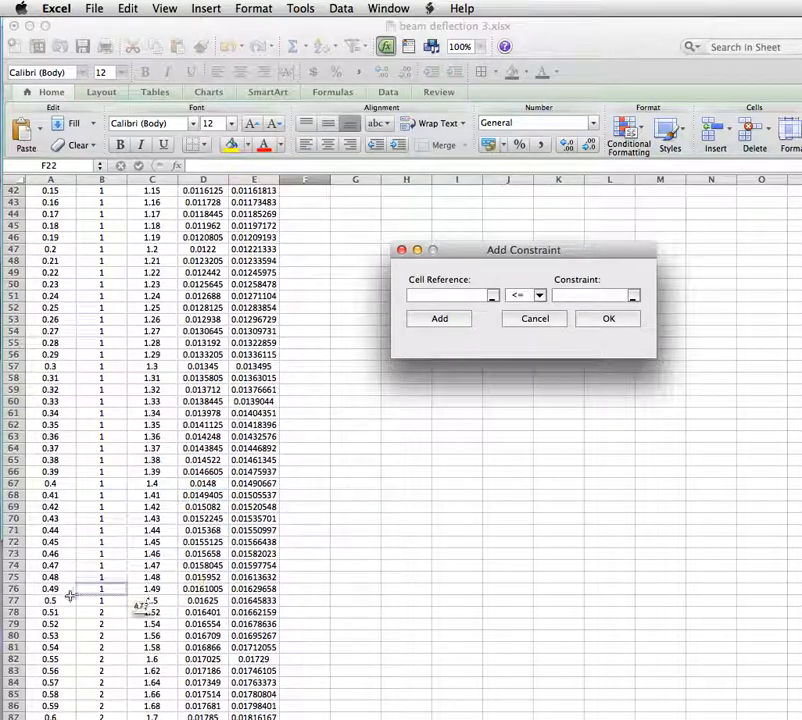
click(256, 600)
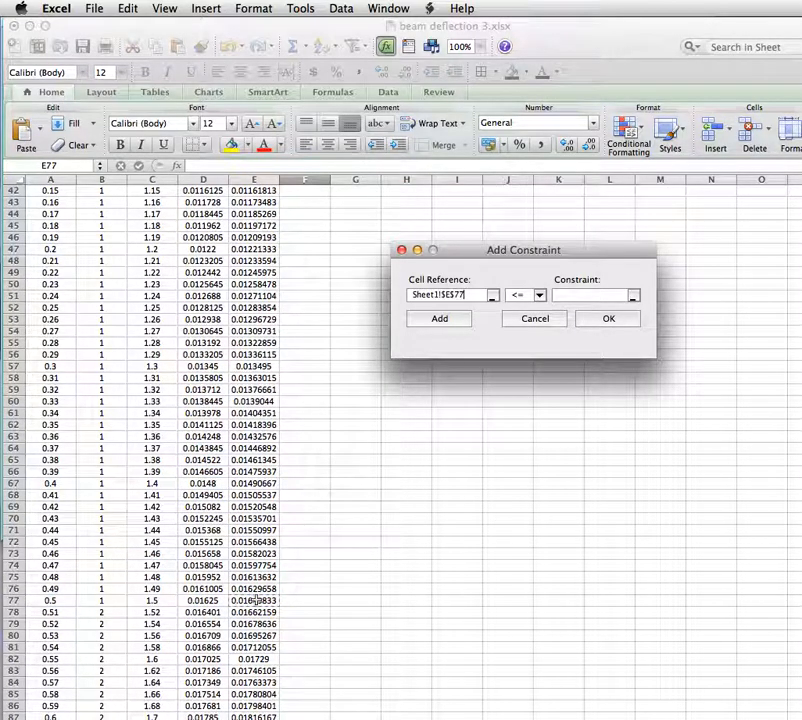
click(539, 295)
click(536, 320)
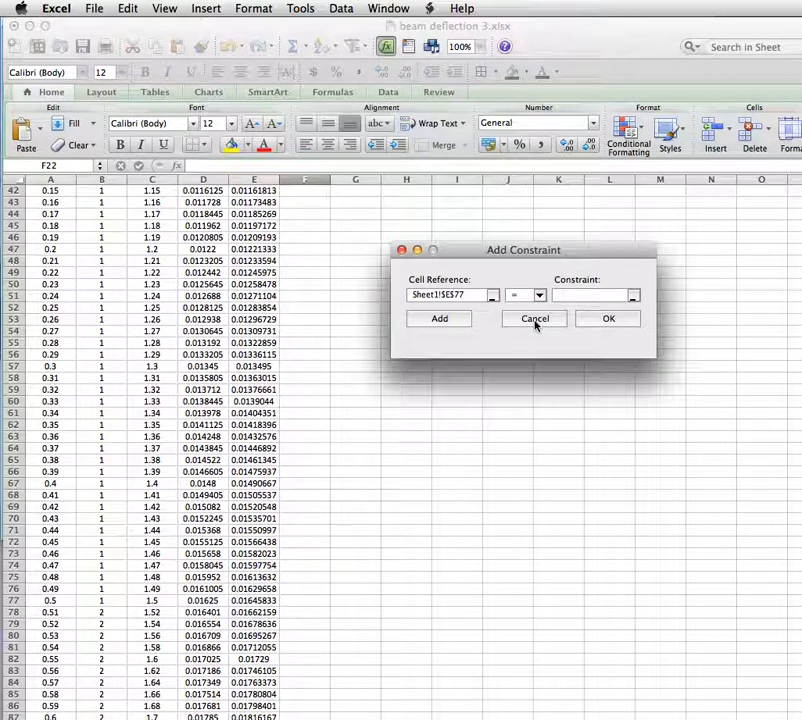
click(433, 323)
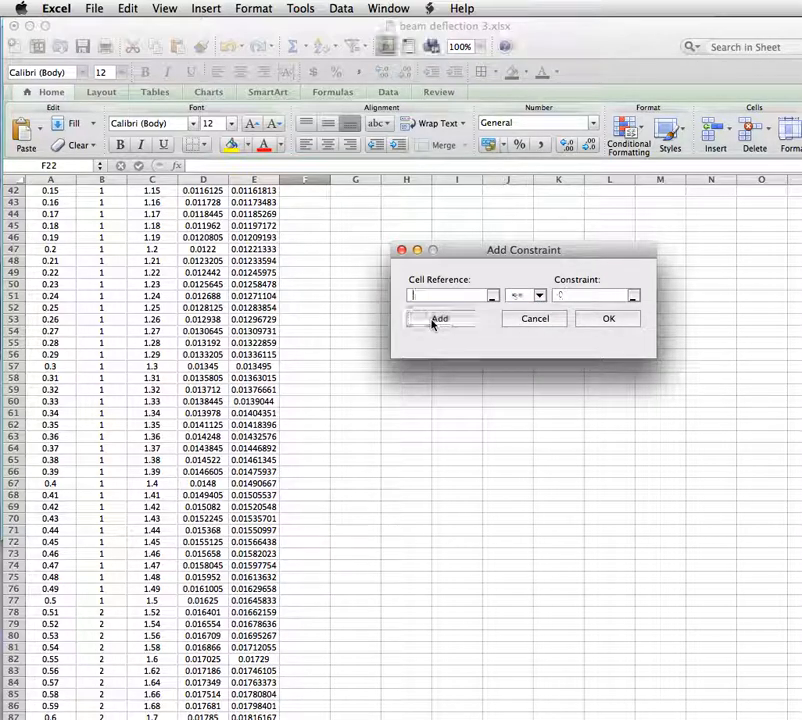
Specify a constraint that sets the moment M at x = 1, cell C127, equal to 0
scroll(379, 315, up, 12)
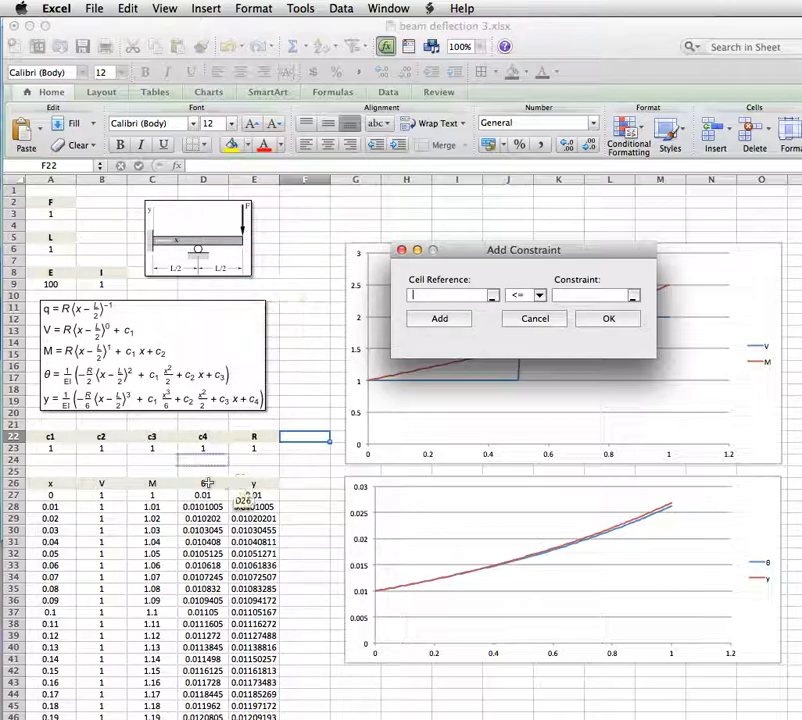
scroll(190, 495, down, 20)
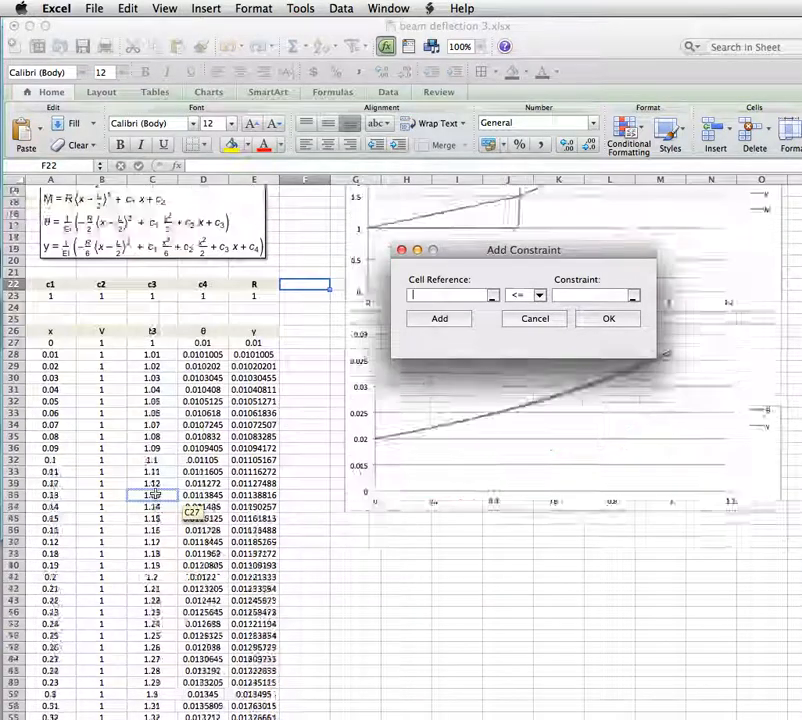
scroll(158, 494, up, 1)
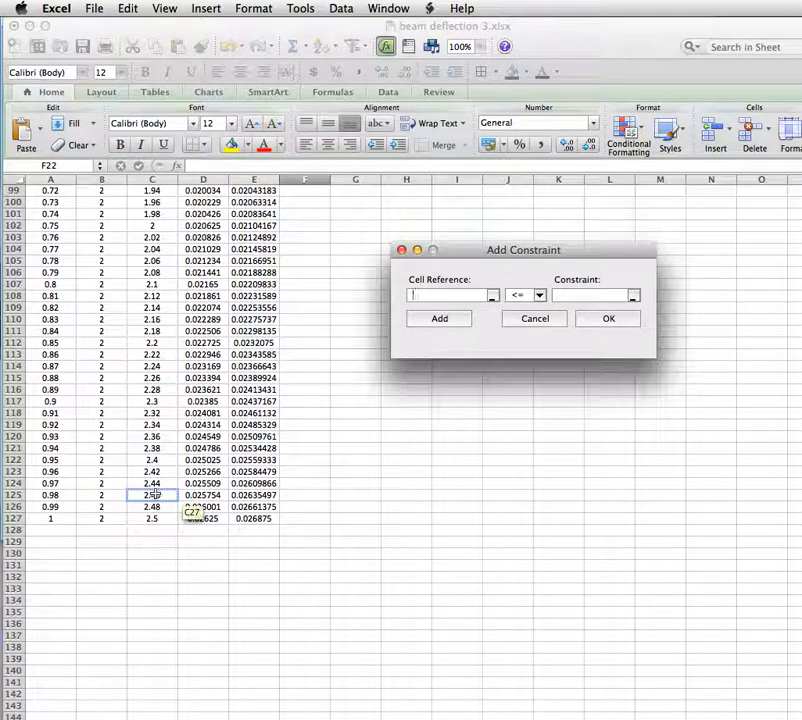
click(153, 518)
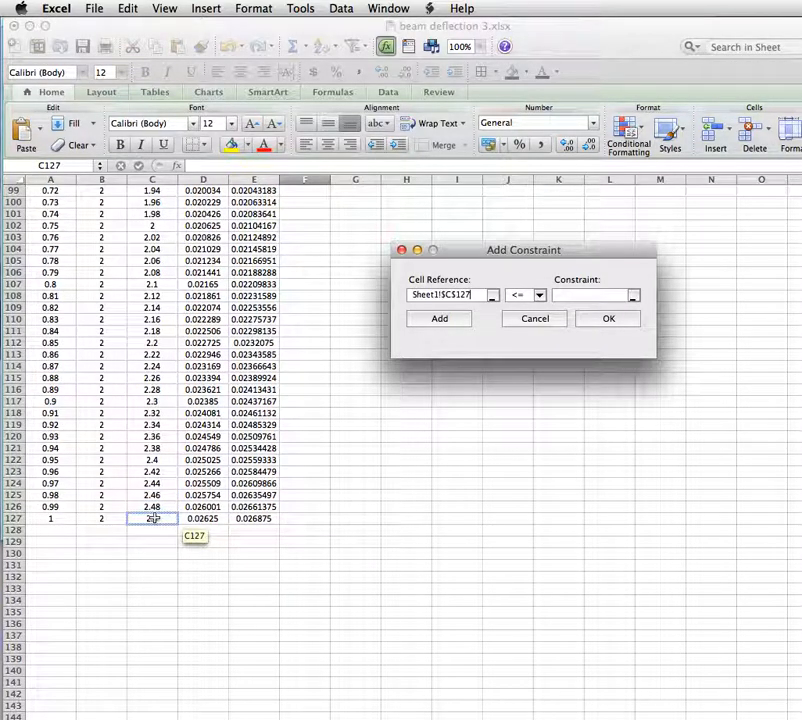
click(540, 298)
click(535, 321)
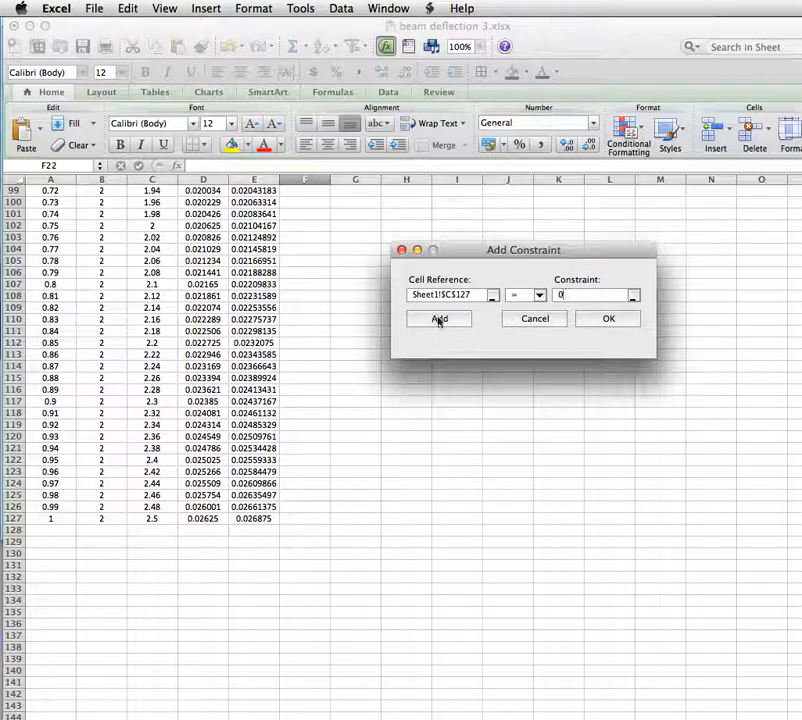
Add a constraint that sets the shear V at x = 1, cell B127, equal to the load F in A3, and return to Solver's parameters
scroll(356, 318, up, 20)
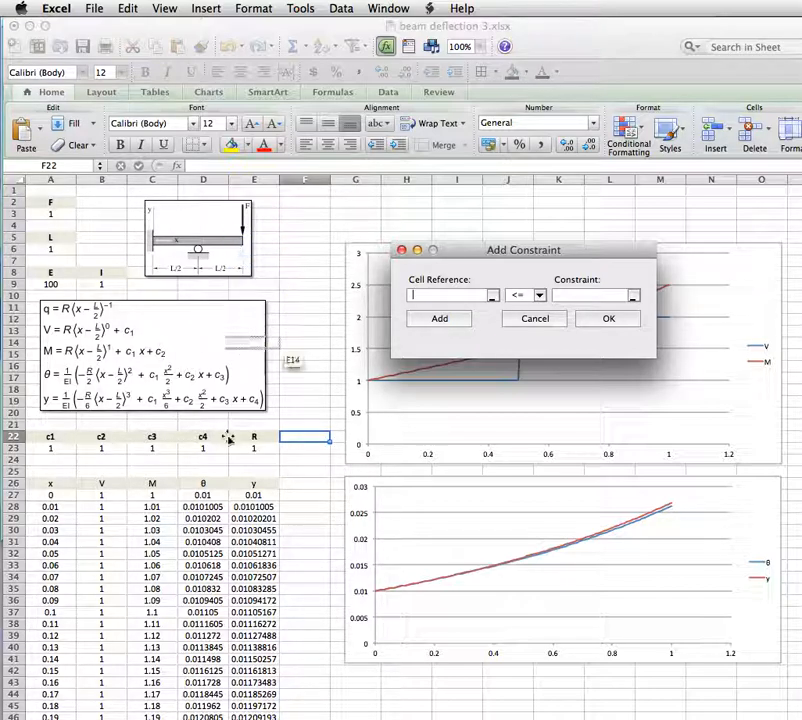
scroll(103, 494, down, 20)
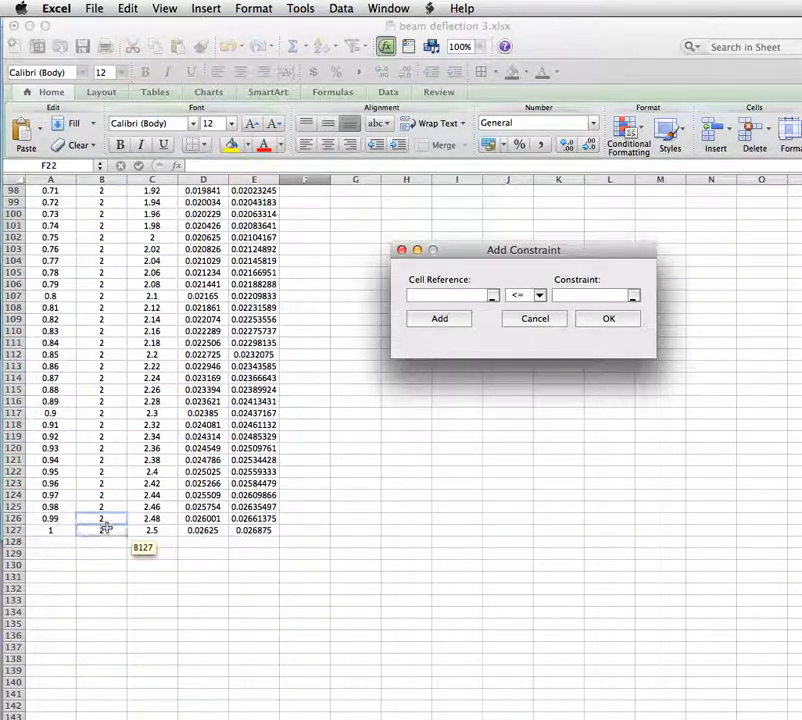
click(104, 529)
click(540, 297)
click(520, 319)
scroll(304, 288, up, 20)
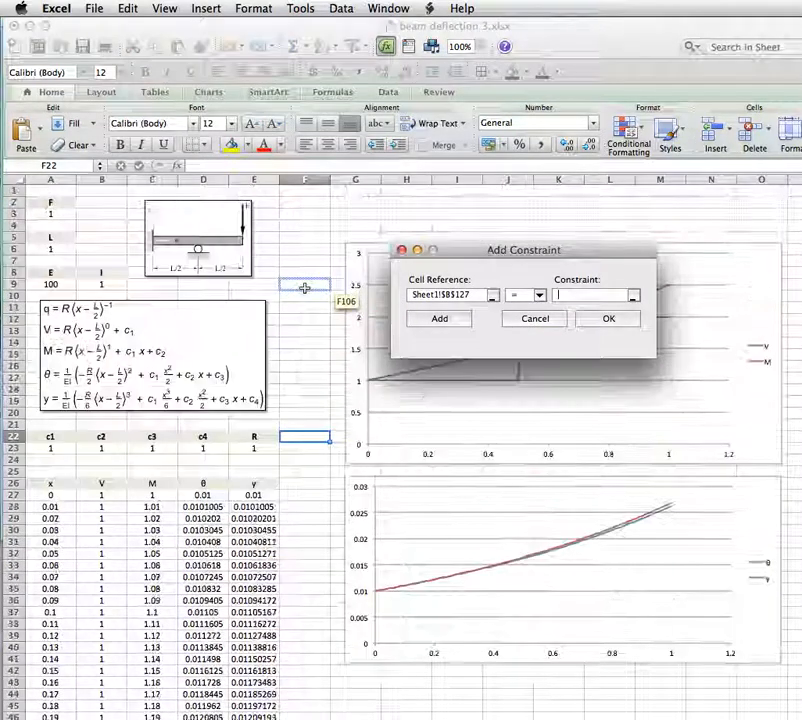
click(54, 215)
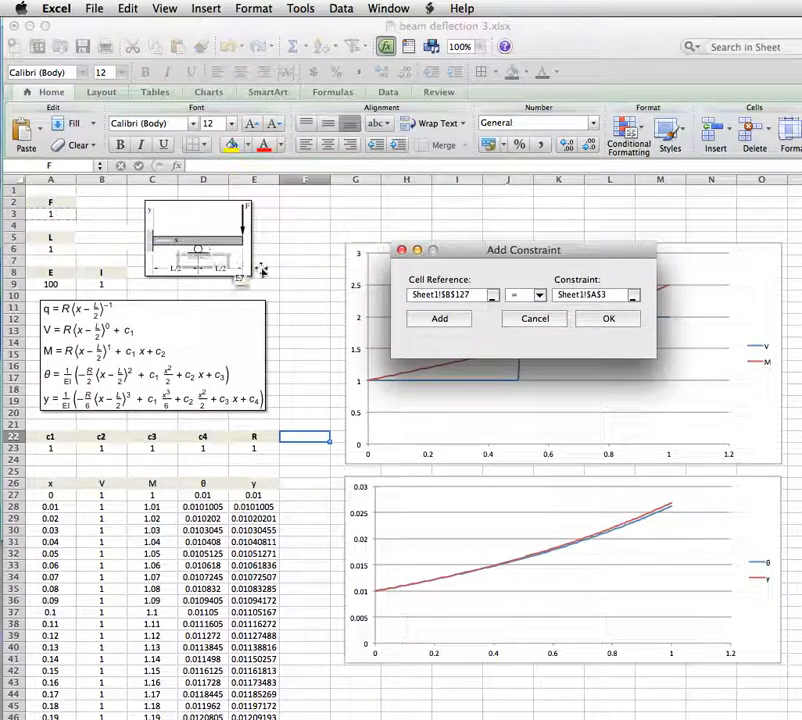
click(606, 320)
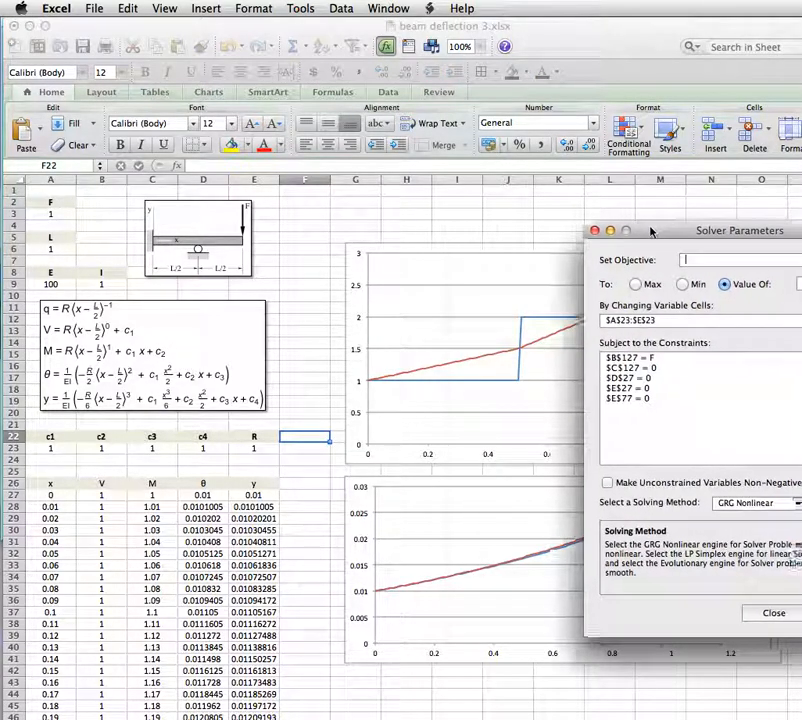
Solve for c1 to c4 and R with GRG Nonlinear, keep the Solver solution, and check the deflection curve near x = 0.5
drag(672, 229, 467, 212)
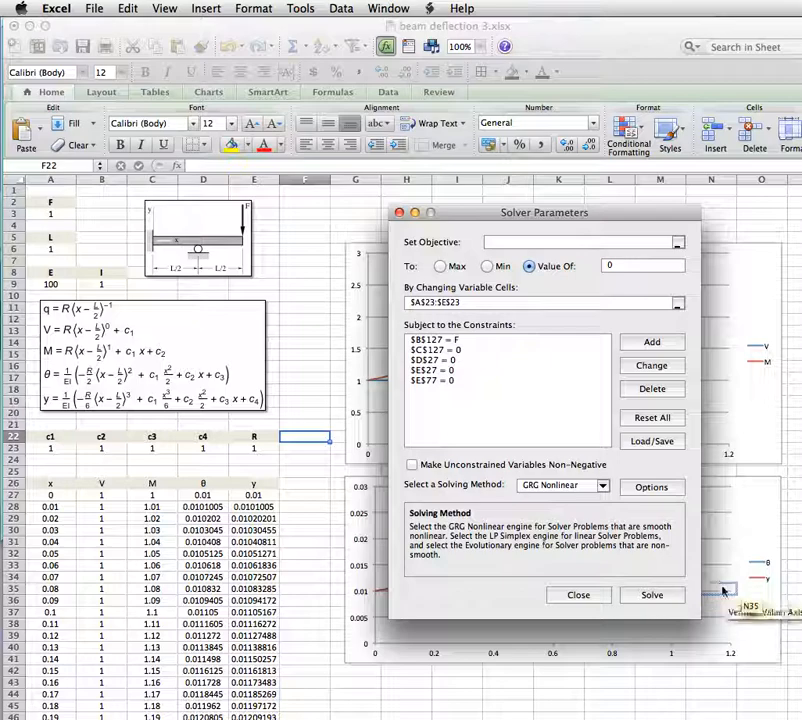
click(653, 597)
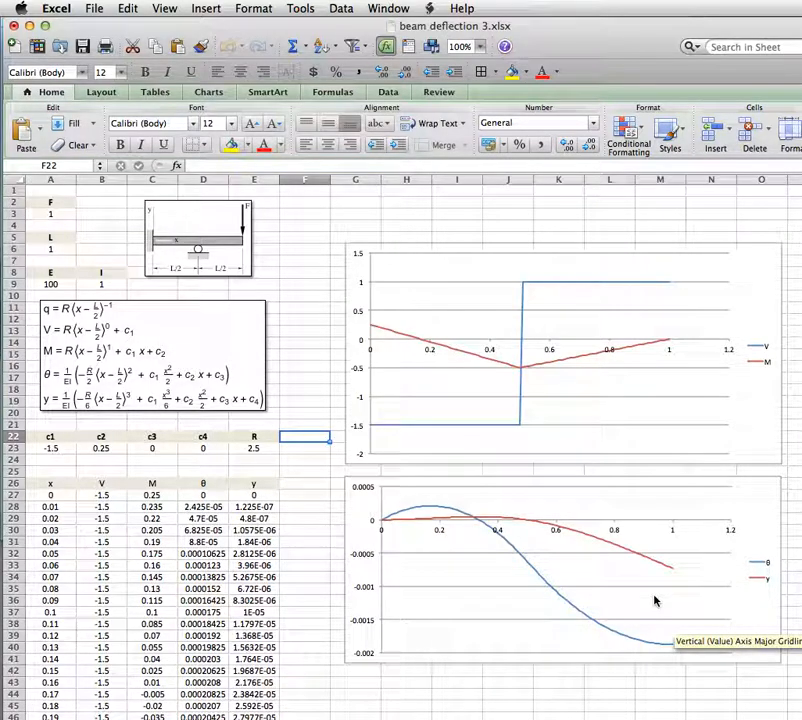
drag(695, 346, 378, 254)
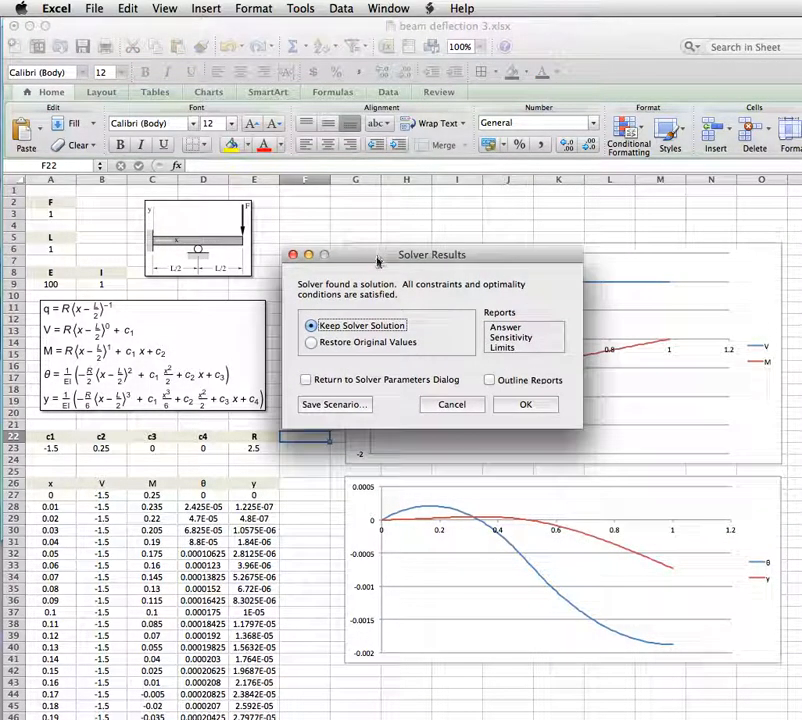
click(538, 405)
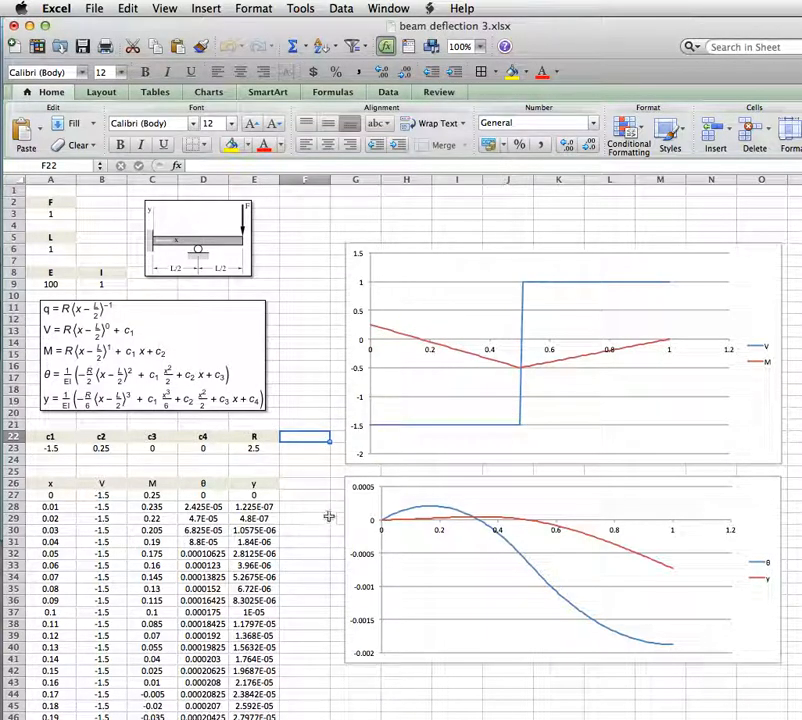
mouse_move(533, 527)
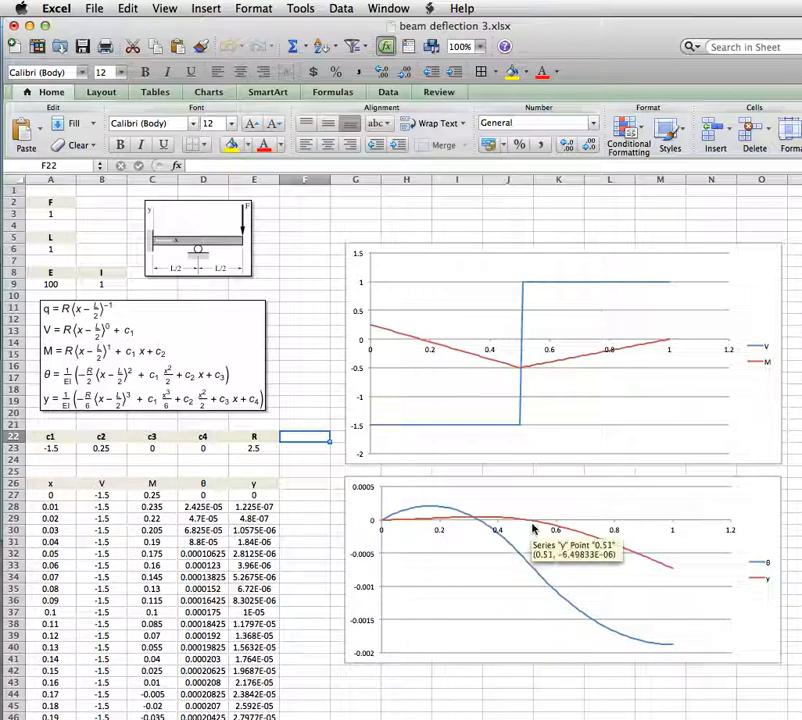